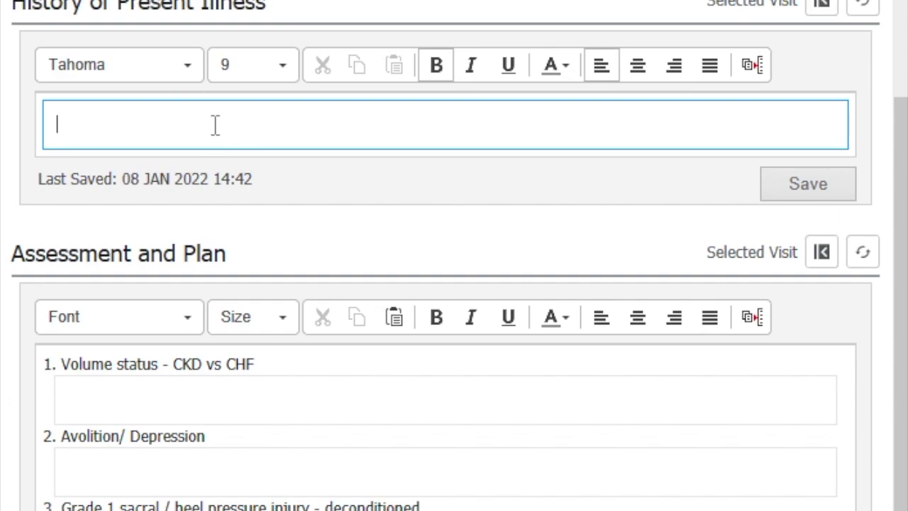
- Insert the ,,,02_meds_inpatient auto-text phrase into the History of Present Illness
{"action": "type", "text": ",,,"}
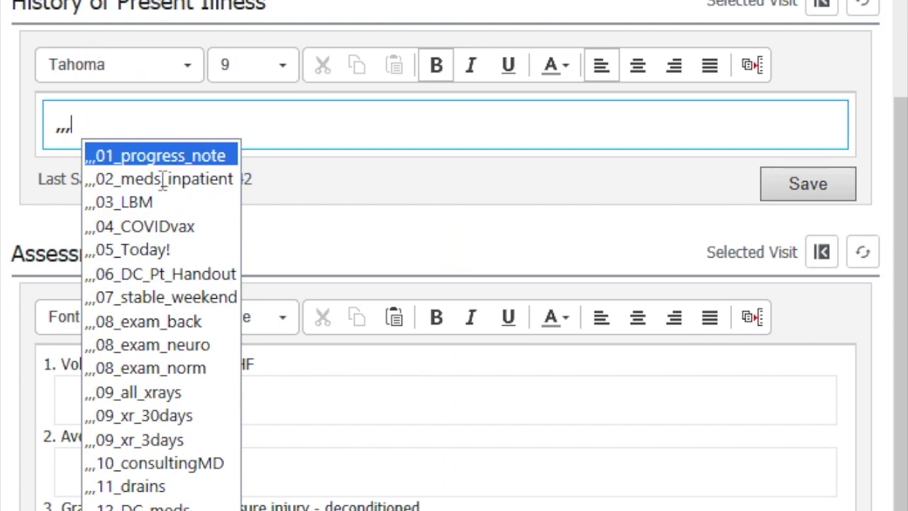
{"action": "left_click", "coordinate": [164, 179]}
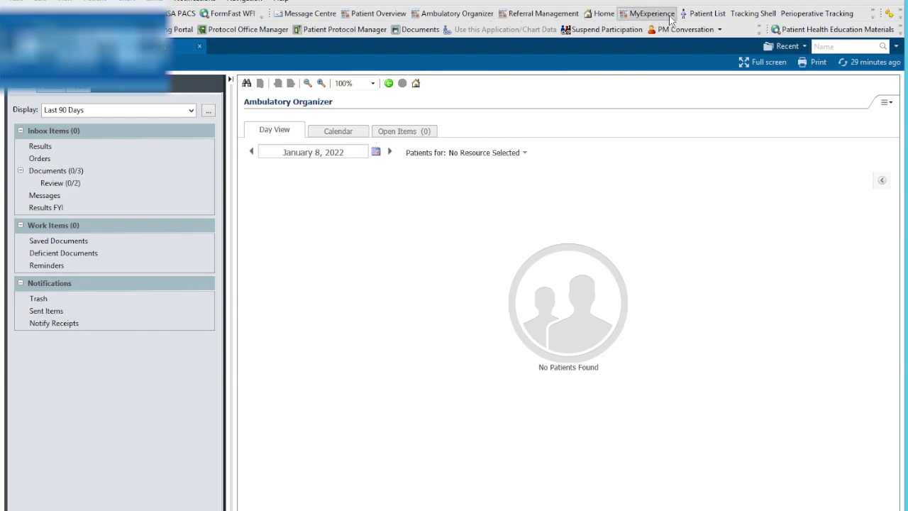
- Open Auto Text Copy from the toolbar's hidden shortcuts
{"action": "left_click", "coordinate": [873, 16]}
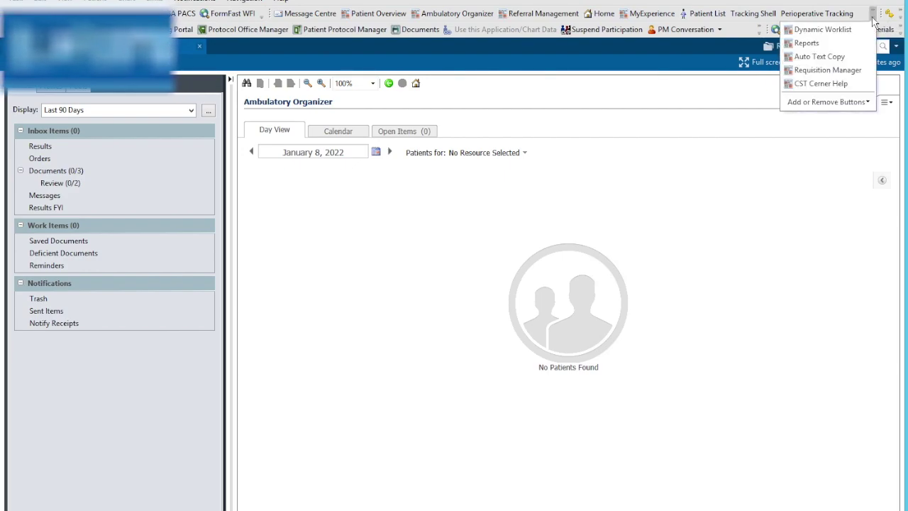
{"action": "left_click", "coordinate": [834, 61]}
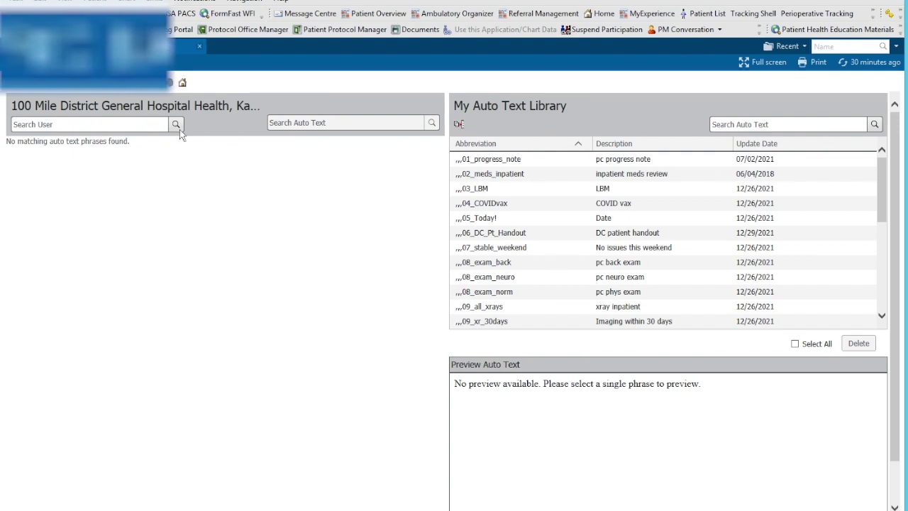
- Search for the colleague by surname, load their auto-text library, and preview ,,ekcomposite
{"action": "left_click", "coordinate": [151, 123]}
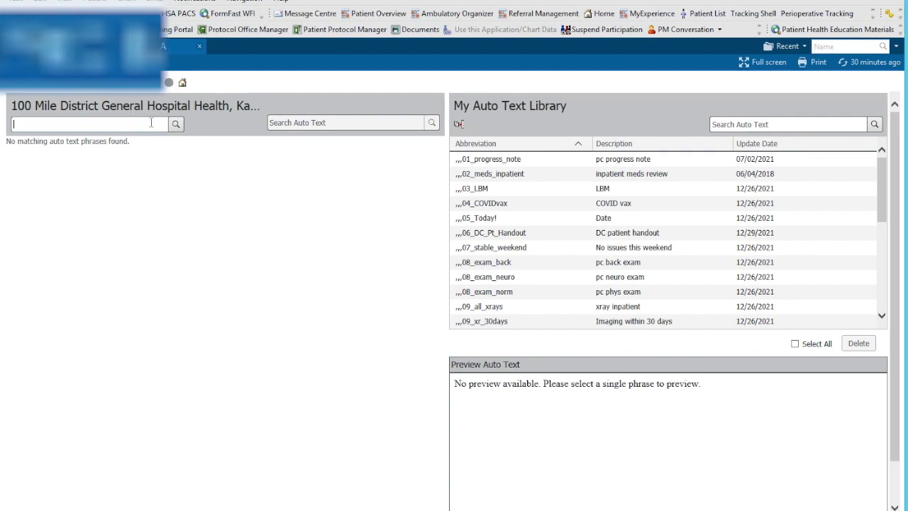
{"action": "type", "text": "kr"}
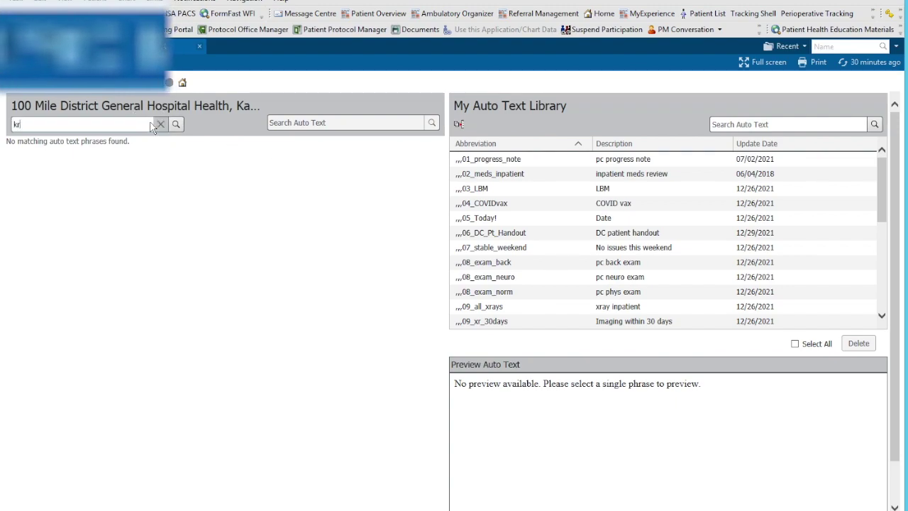
{"action": "type", "text": "oo"}
{"action": "key", "text": "BackSpace"}
{"action": "type", "text": "l"}
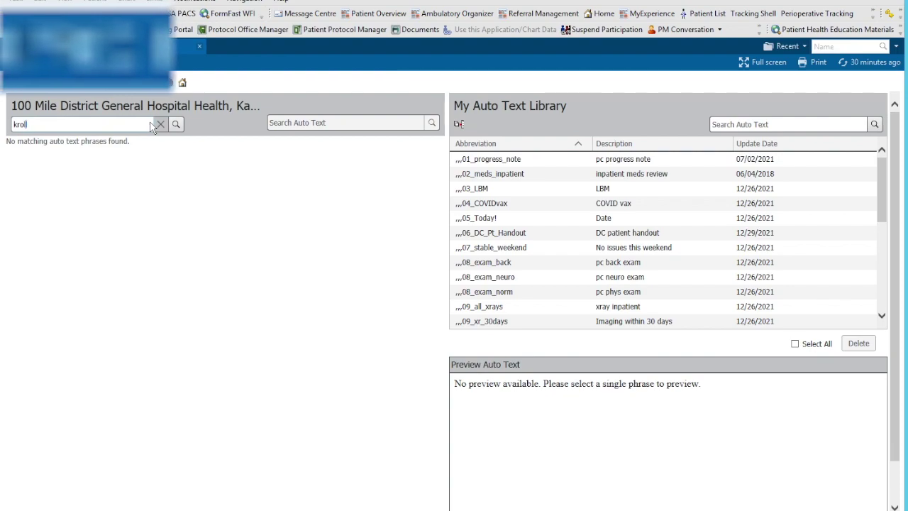
{"action": "type", "text": "l"}
{"action": "key", "text": "Return"}
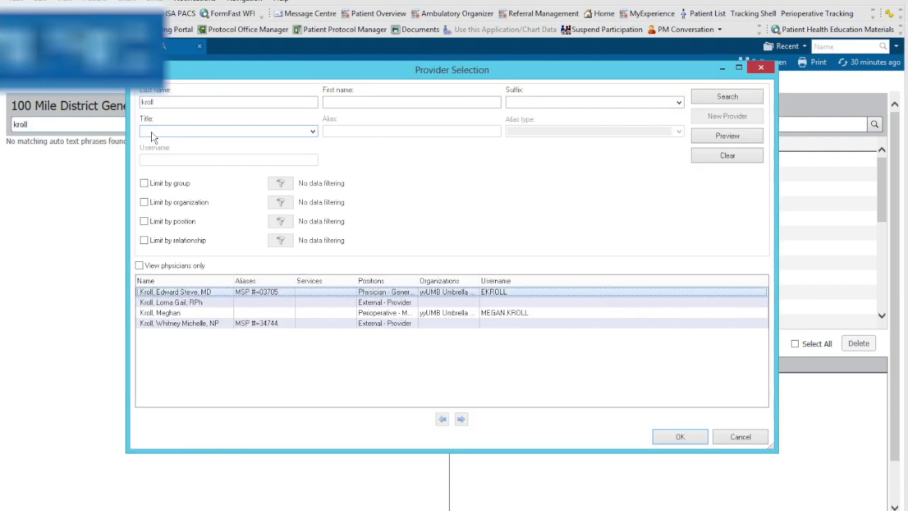
{"action": "double_click", "coordinate": [171, 293]}
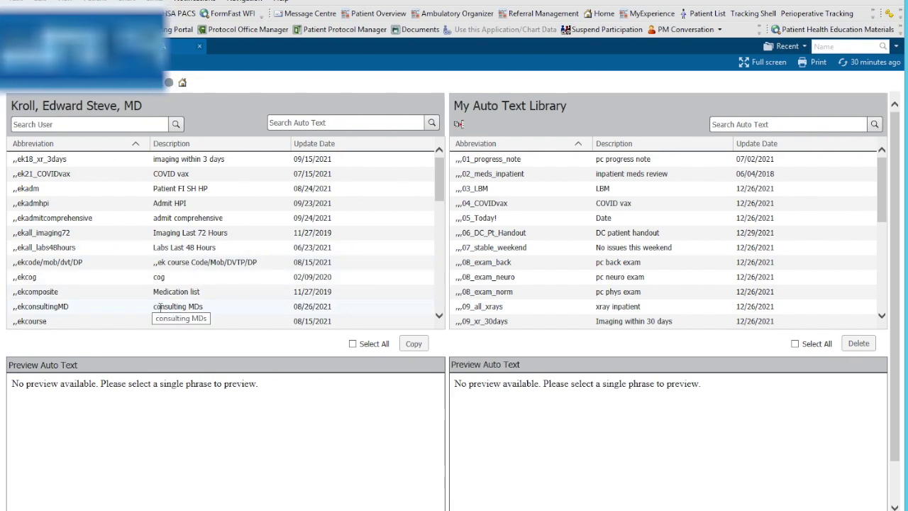
{"action": "left_click", "coordinate": [54, 294]}
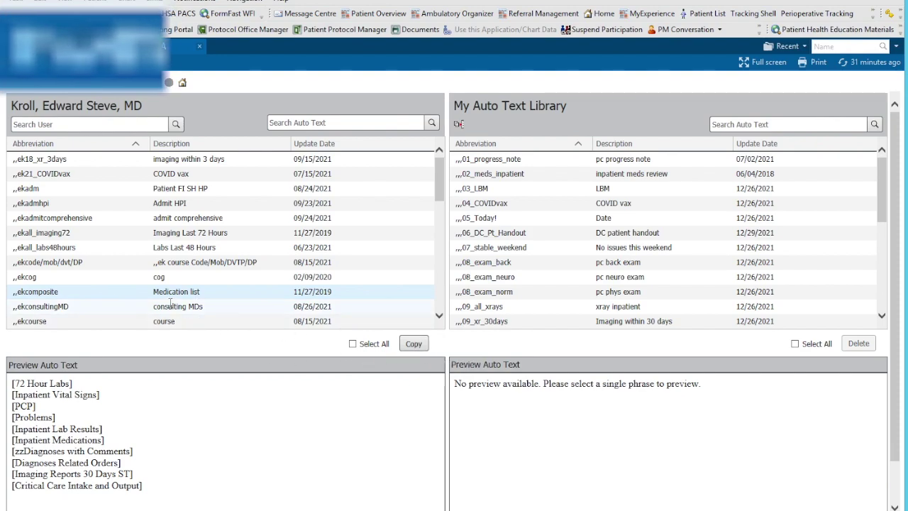
- Reselect the colleague's ,,ekcomposite phrase and copy it toward my library
{"action": "left_click", "coordinate": [67, 301]}
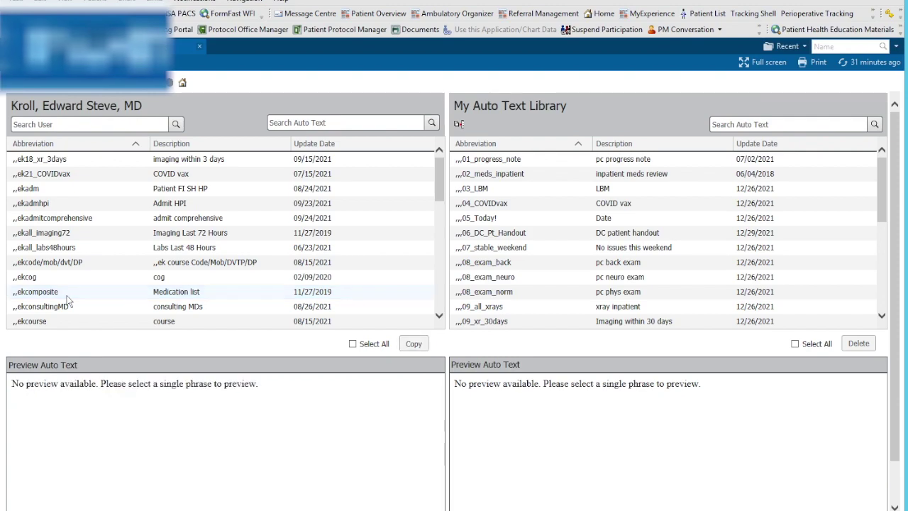
{"action": "left_click", "coordinate": [67, 301]}
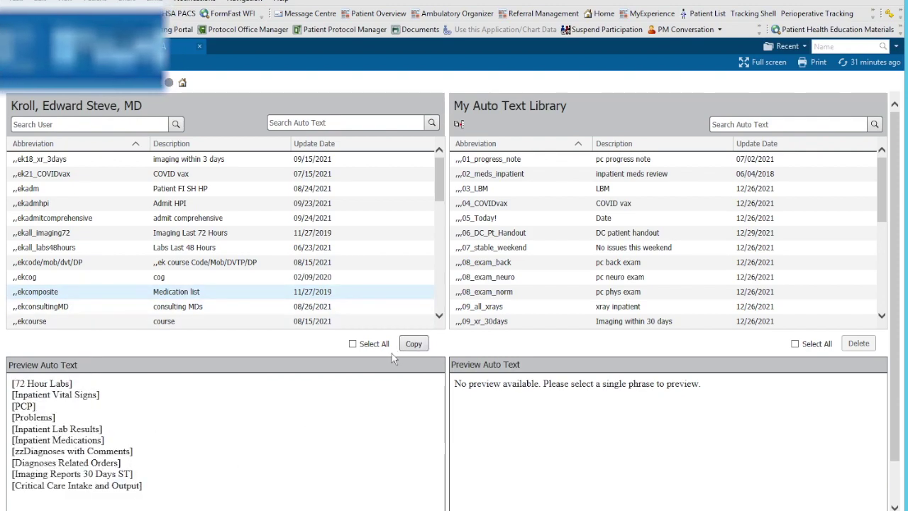
{"action": "left_click", "coordinate": [413, 344]}
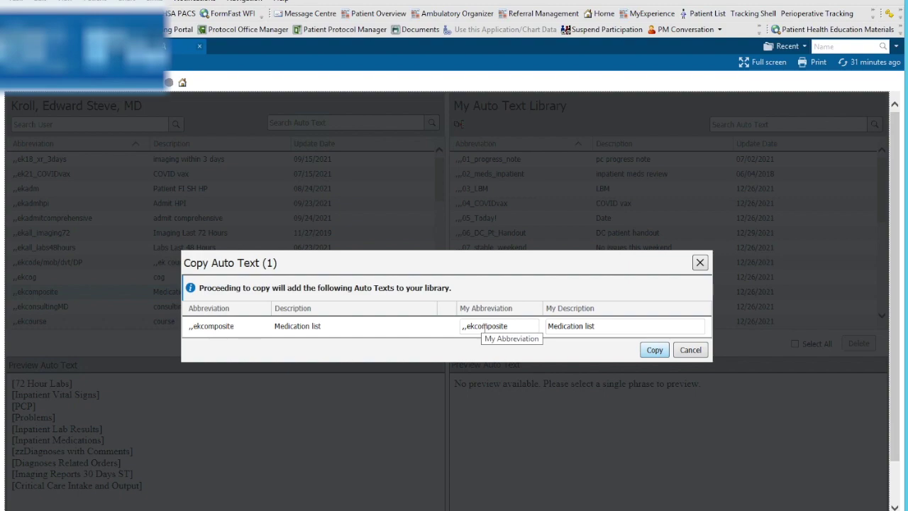
- Save the copied phrase as ,,,16_compositie with description 'data composite'
{"action": "left_click", "coordinate": [525, 327]}
{"action": "type", "text": ",,16"}
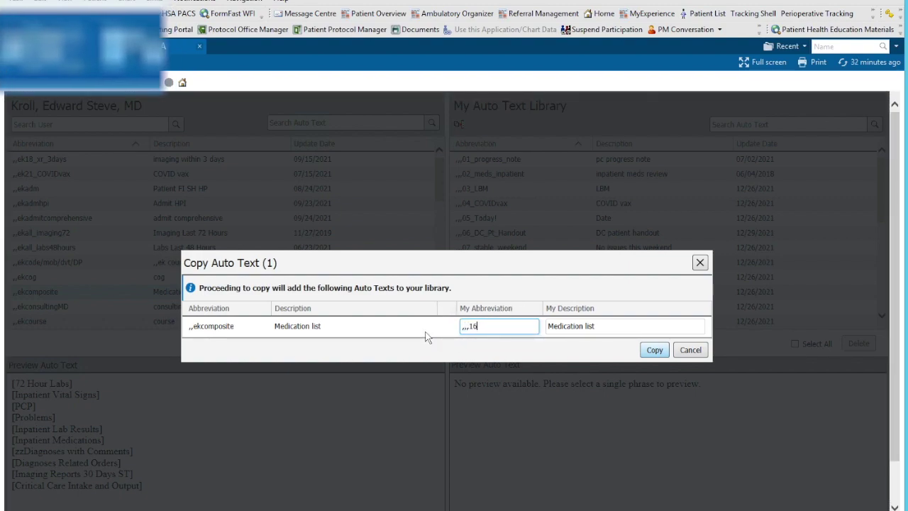
{"action": "type", "text": "site"}
{"action": "left_click", "coordinate": [576, 326]}
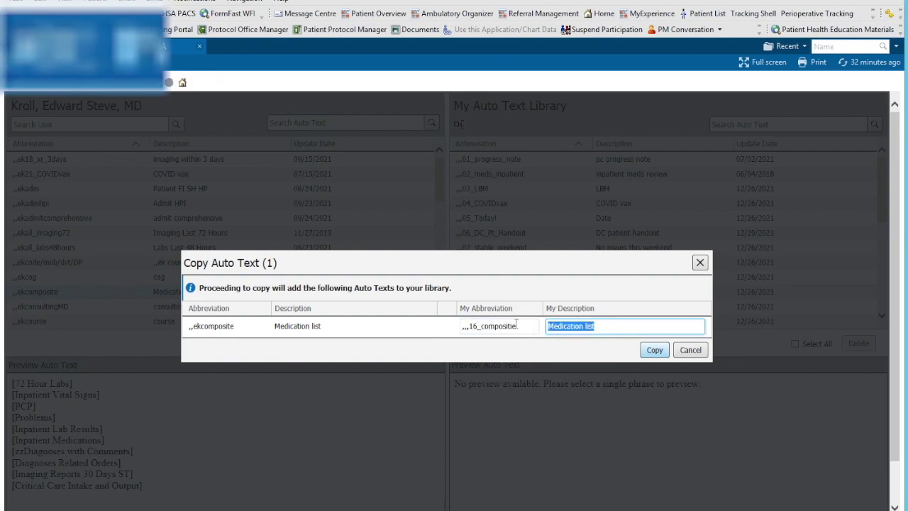
{"action": "type", "text": "data co"}
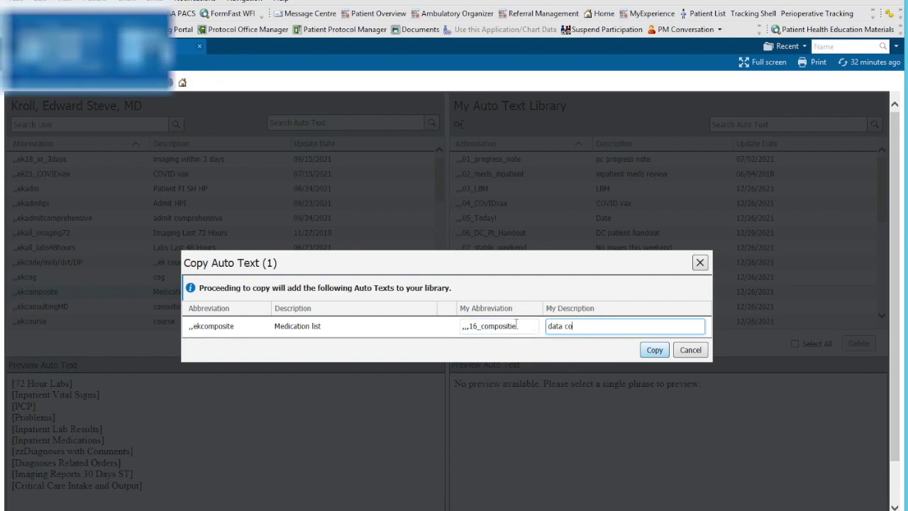
{"action": "type", "text": "mposite"}
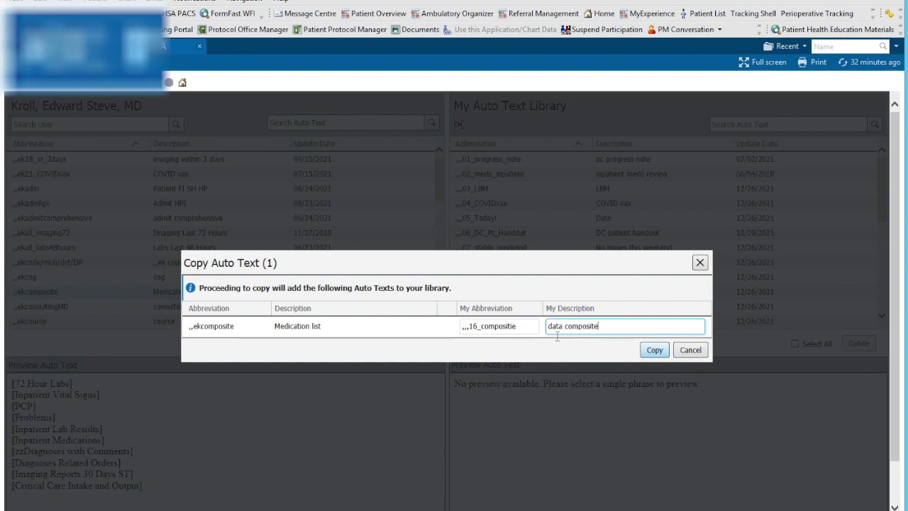
{"action": "left_click", "coordinate": [654, 350]}
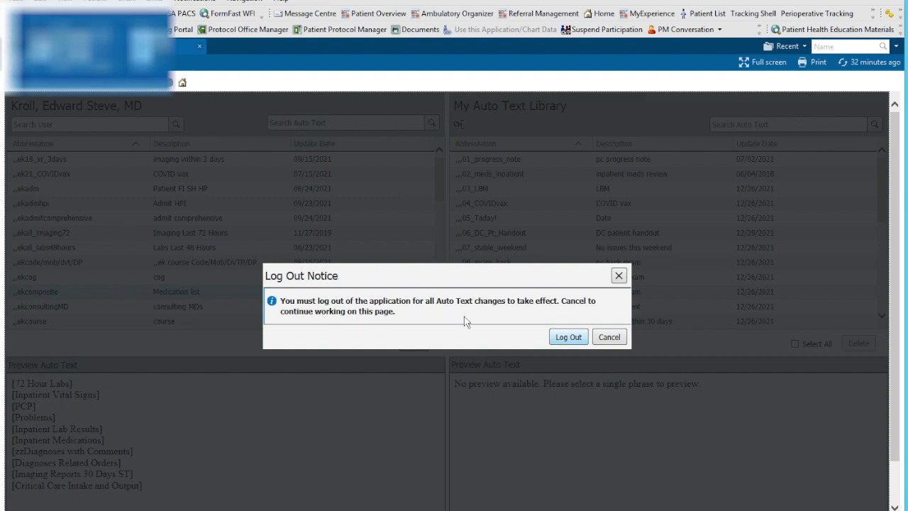
- Log out so the new auto-text takes effect
{"action": "left_click", "coordinate": [568, 337]}
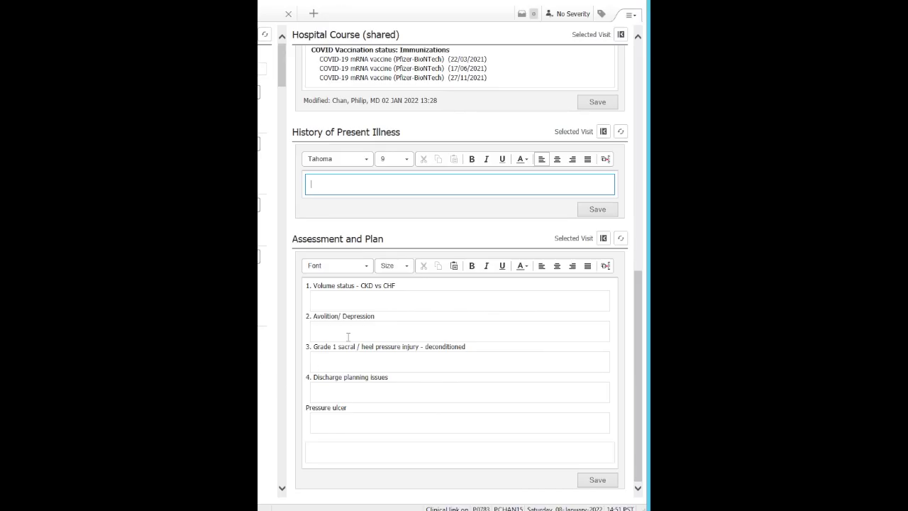
- Insert the ,,,16_compositie auto-text into the History of Present Illness
{"action": "type", "text": ",,,"}
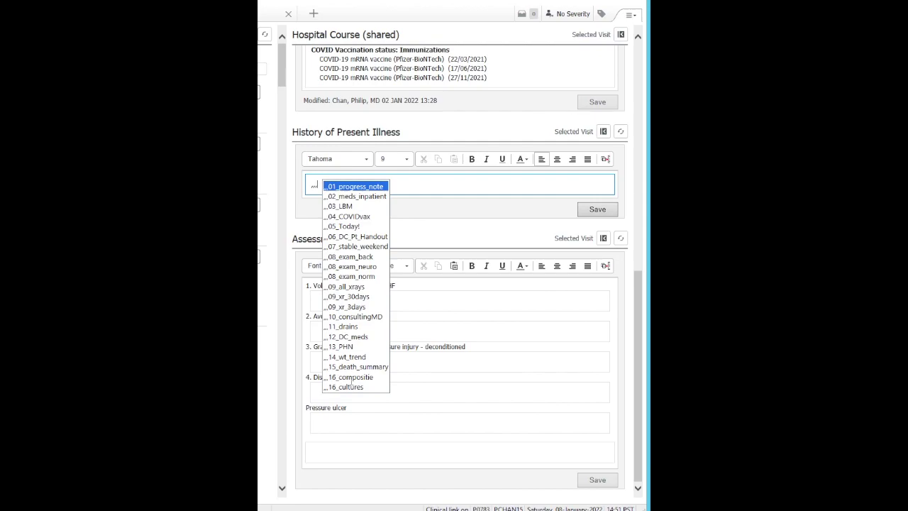
{"action": "left_click", "coordinate": [352, 378]}
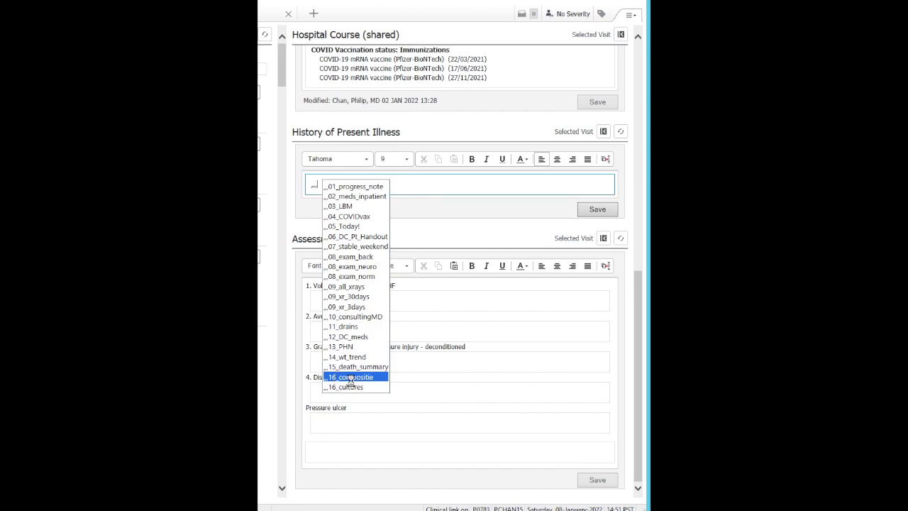
{"action": "scroll", "coordinate": [426, 160], "scroll_direction": "up", "scroll_amount": 2}
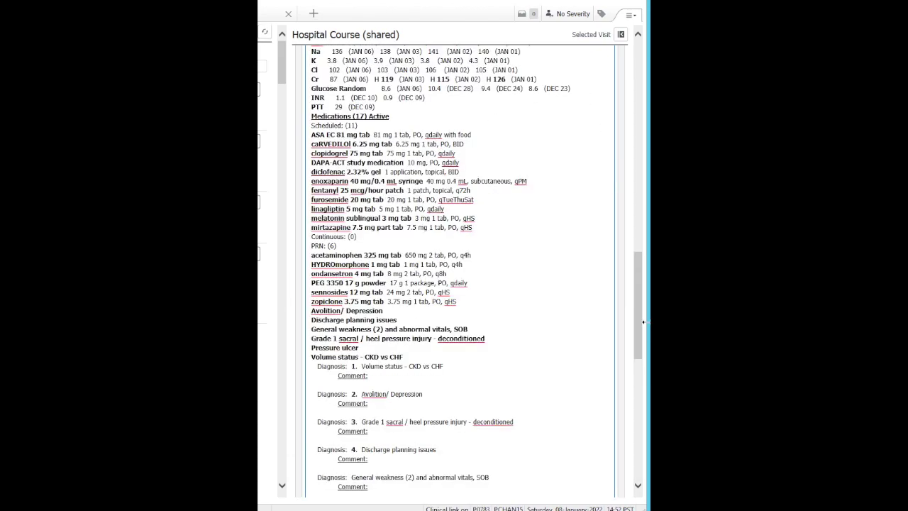
- Scroll through the inserted composite text, then select all of it and remove it
{"action": "left_click_drag", "start_coordinate": [642, 324], "coordinate": [642, 231]}
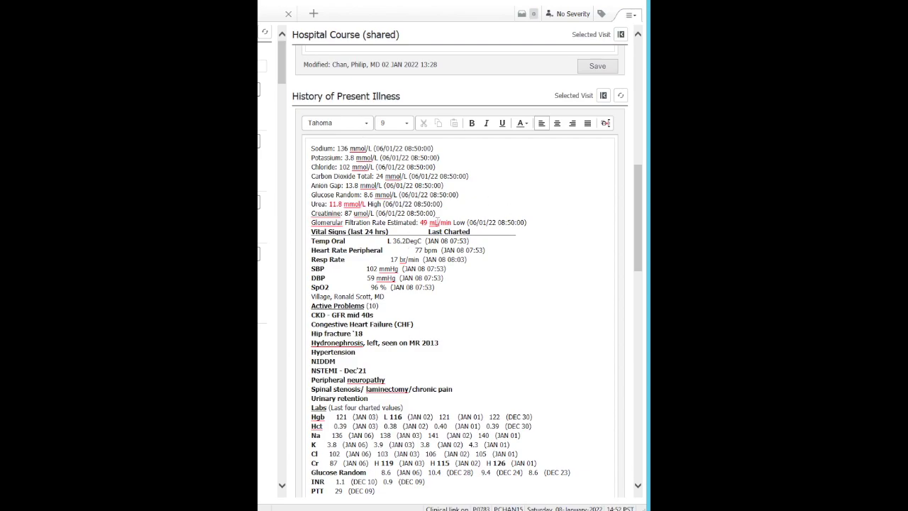
{"action": "left_click_drag", "start_coordinate": [642, 224], "coordinate": [640, 310]}
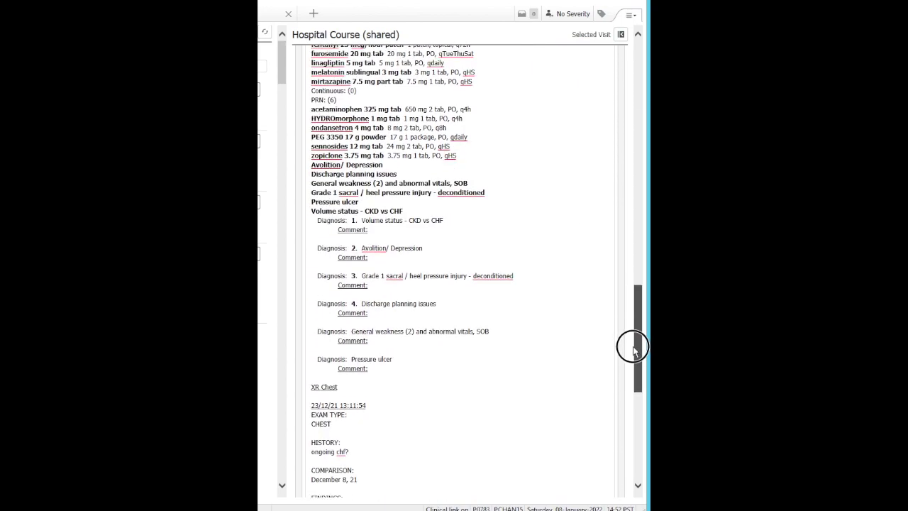
{"action": "left_click_drag", "start_coordinate": [641, 310], "coordinate": [631, 382]}
{"action": "mouse_move", "coordinate": [473, 182]}
{"action": "left_mouse_down"}
{"action": "mouse_move", "coordinate": [313, 33]}
{"action": "mouse_move", "coordinate": [306, 1]}
{"action": "left_mouse_up"}
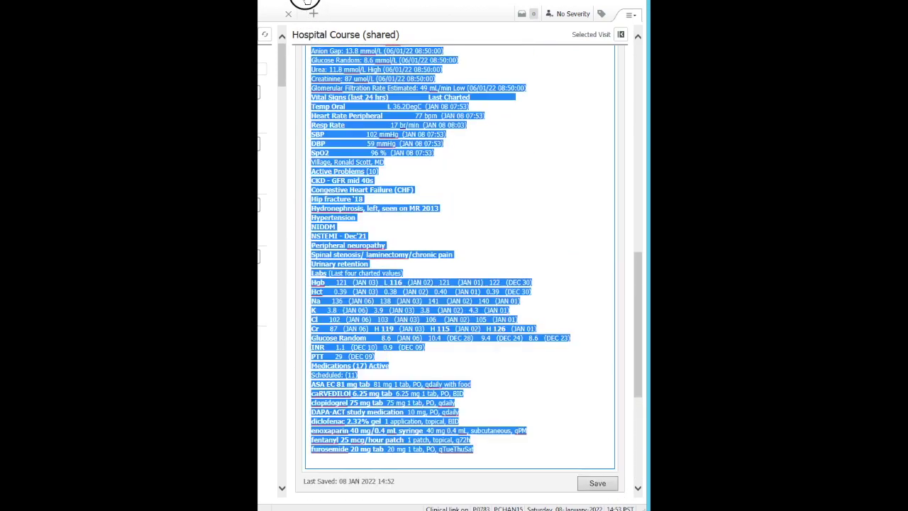
{"action": "key", "text": "Tab"}
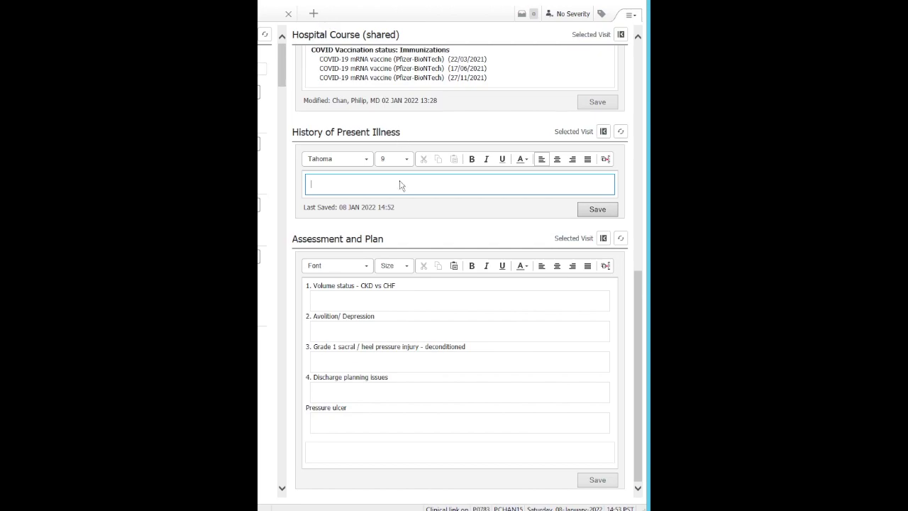